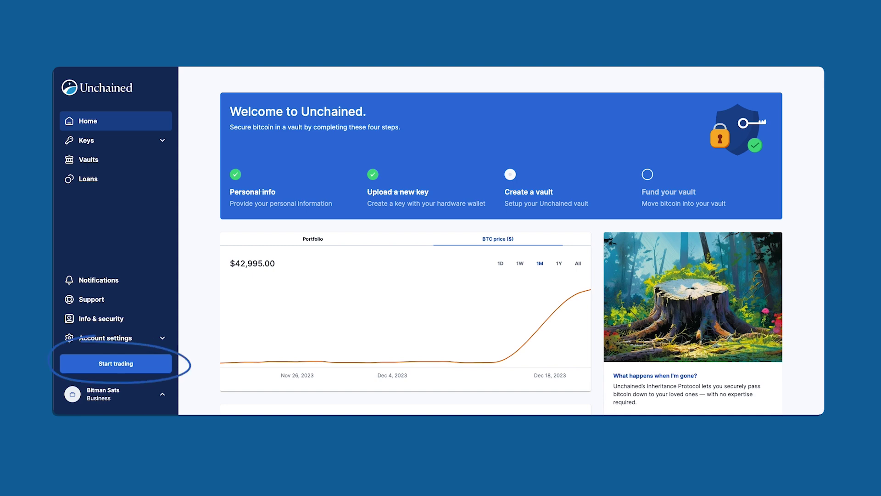
# Switch from the business account to the Individual account to enable trading
pyautogui.click(78, 363)
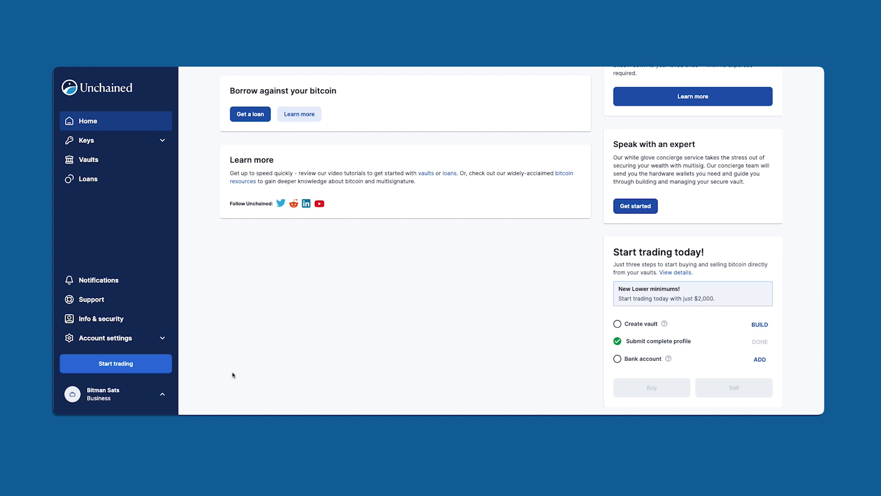
pyautogui.click(115, 394)
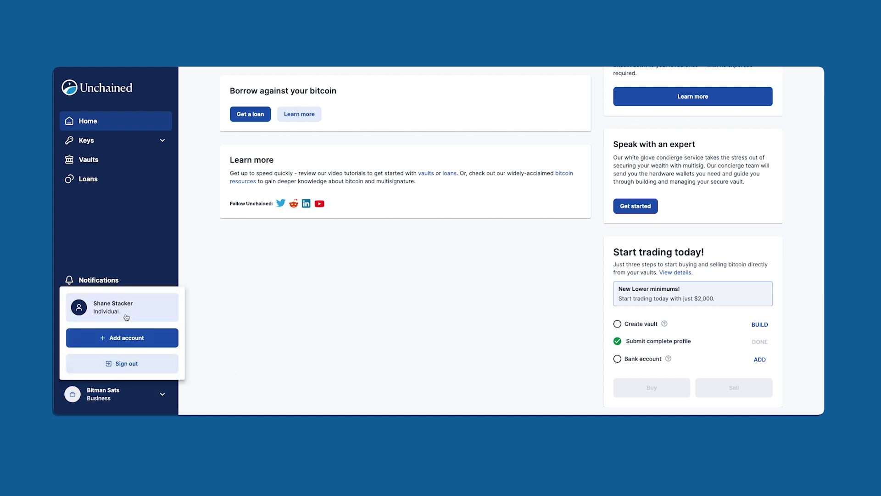
pyautogui.click(123, 307)
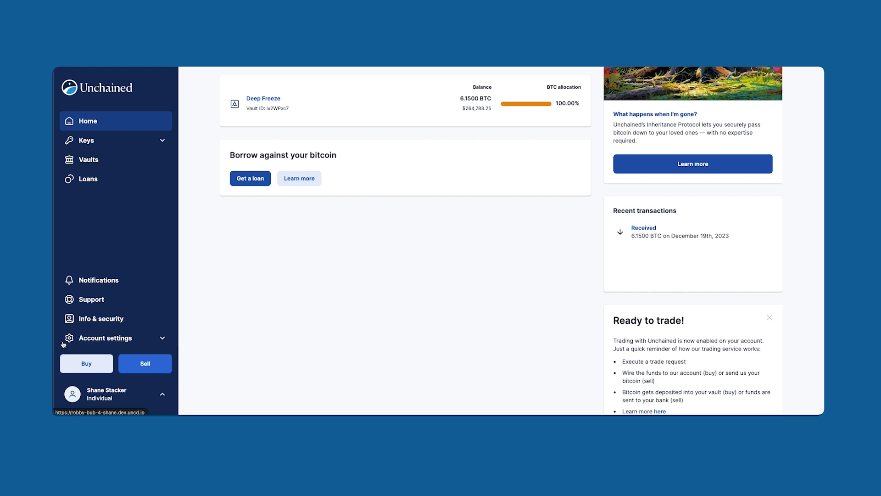
# Start a bitcoin buy set to the maximum $100,000.00, checking the BTC amount and back to USD
pyautogui.click(85, 362)
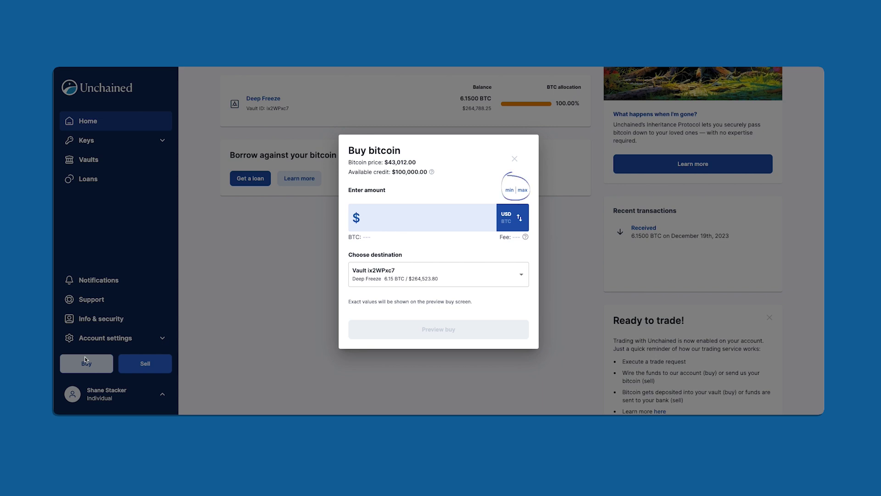
pyautogui.click(509, 190)
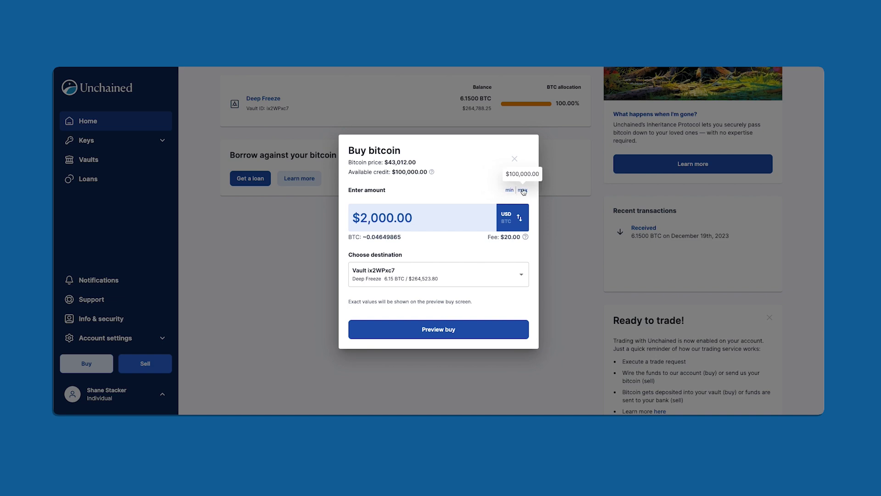
pyautogui.click(523, 190)
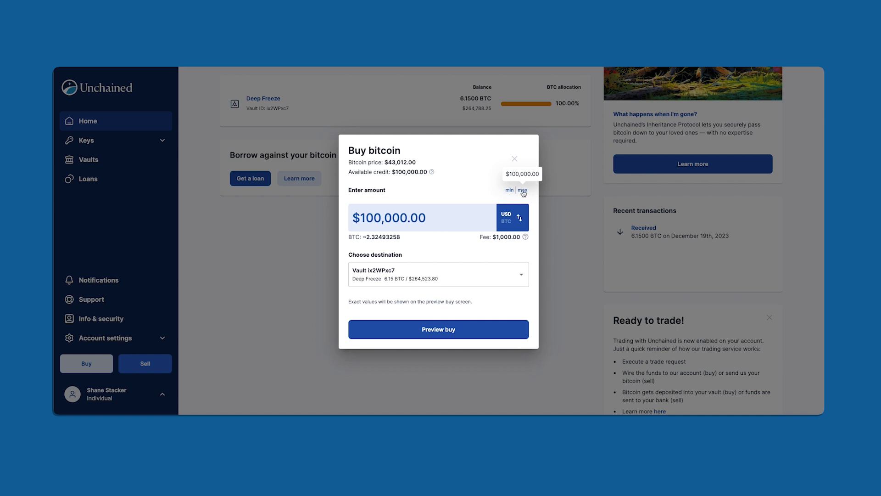
pyautogui.click(509, 217)
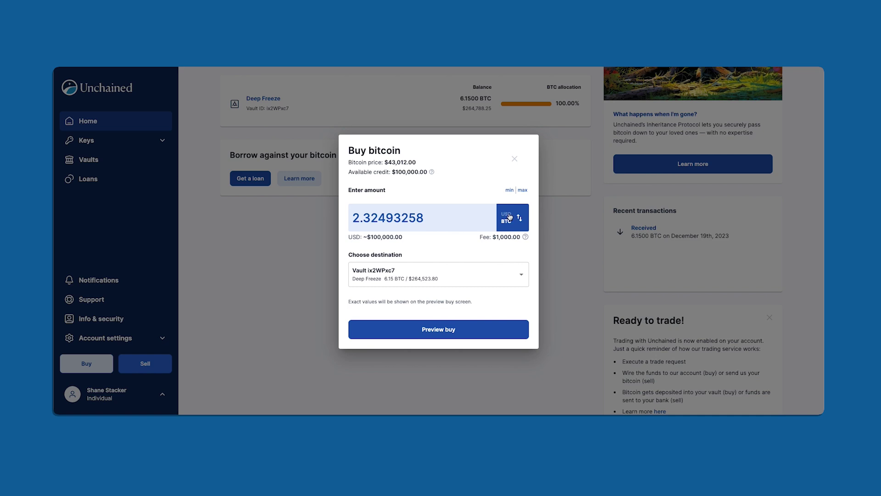
pyautogui.click(509, 218)
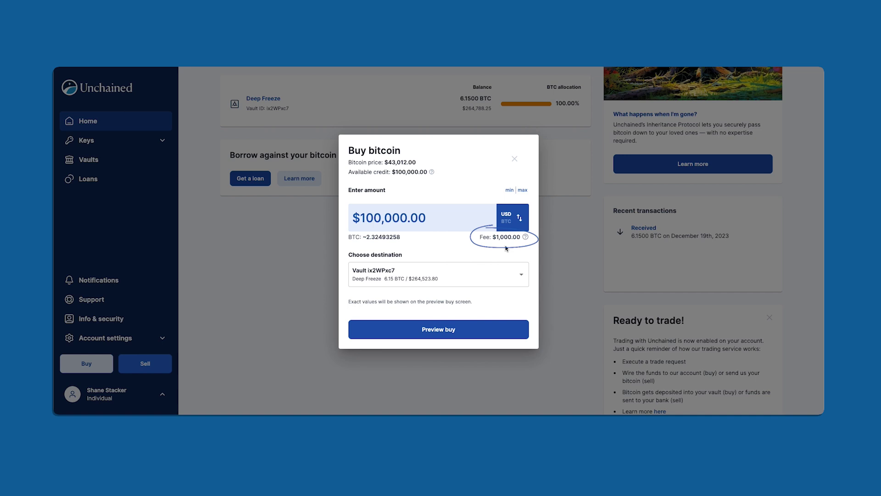
# Deposit the purchase into the Deep Freeze vault and preview the cost breakdown
pyautogui.click(503, 272)
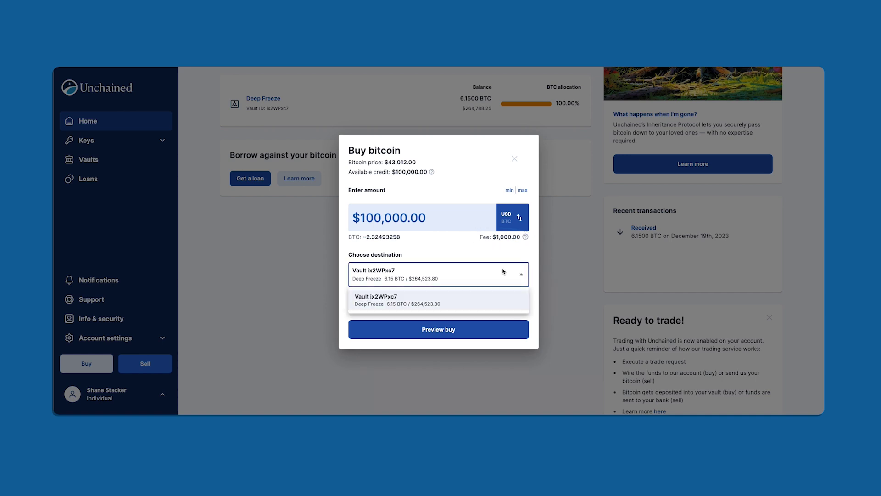
pyautogui.click(482, 301)
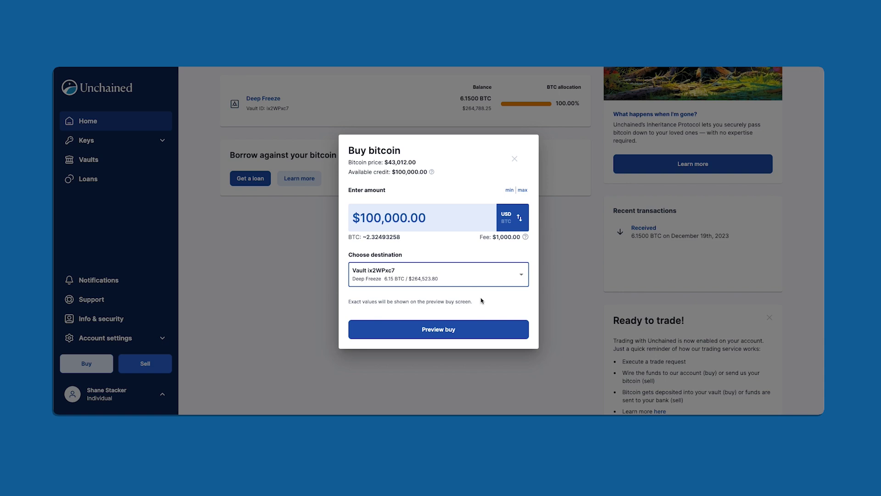
pyautogui.click(469, 329)
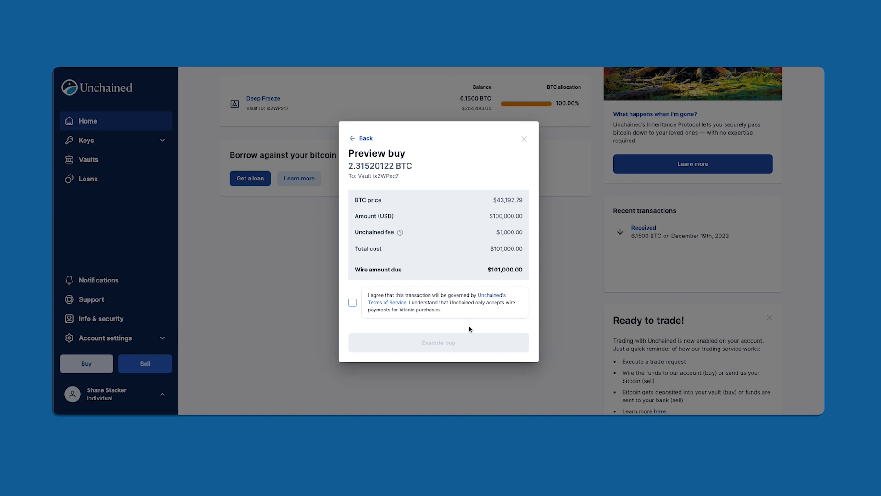
# Accept the terms and execute the $100,000 buy, with $101,000 wire due, then view wire instructions
pyautogui.click(352, 303)
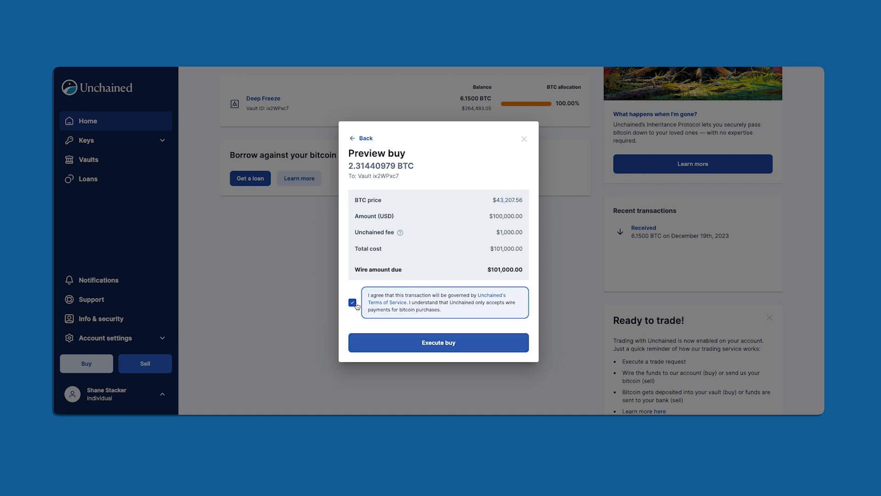
pyautogui.click(430, 346)
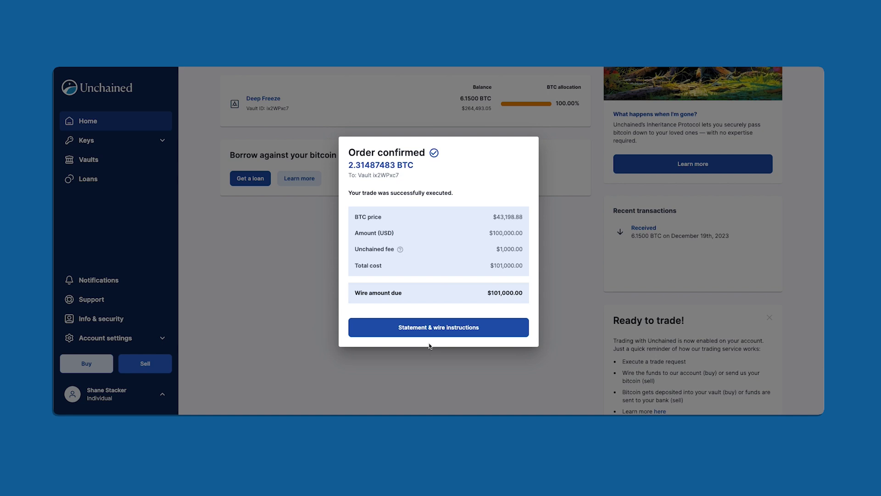
pyautogui.click(429, 329)
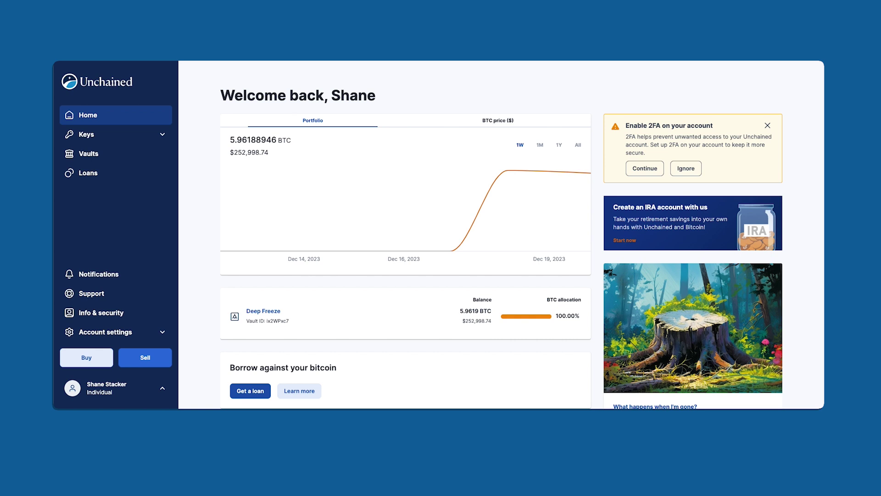
# Start a sale from the Deep Freeze vault with proceeds going to Plaid Checking
pyautogui.click(139, 358)
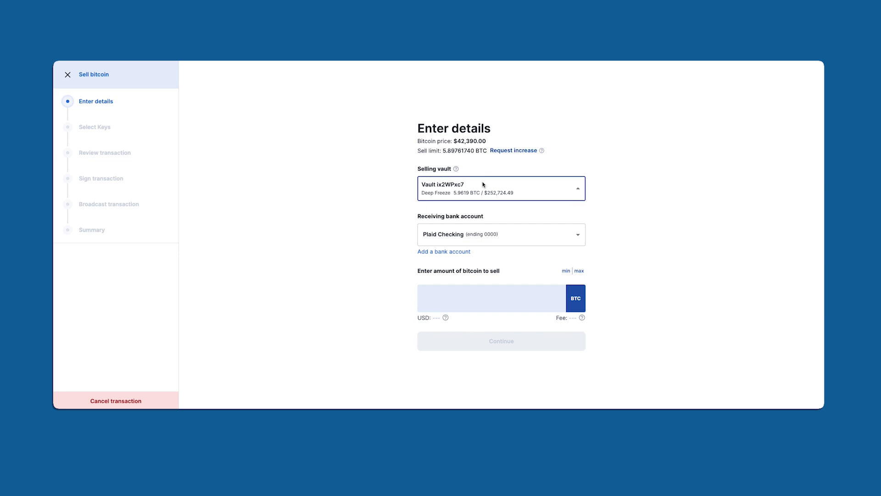
pyautogui.click(481, 184)
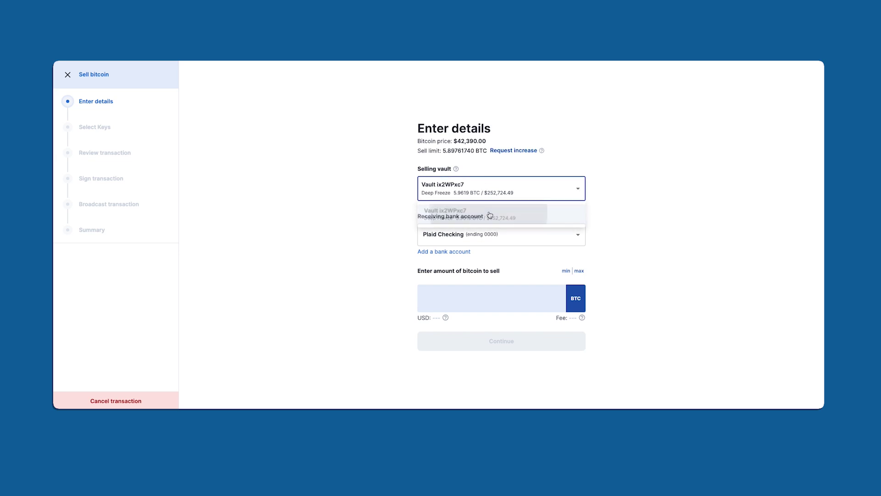
pyautogui.click(493, 230)
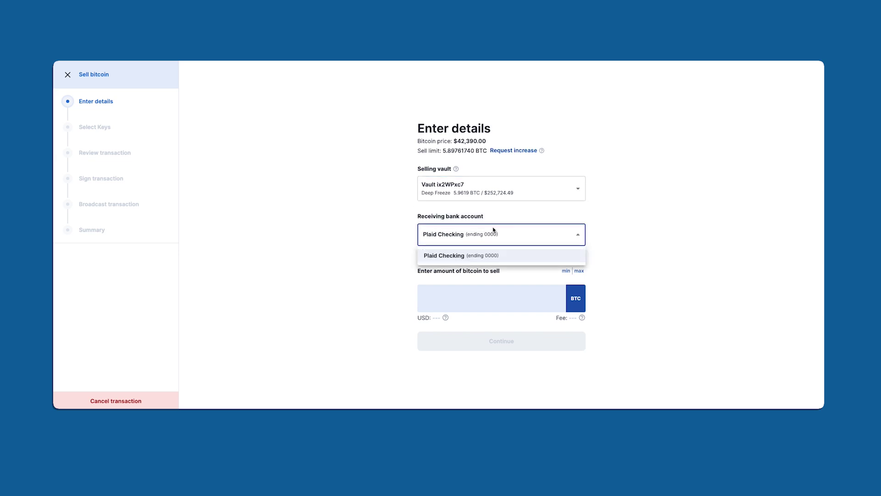
pyautogui.click(494, 257)
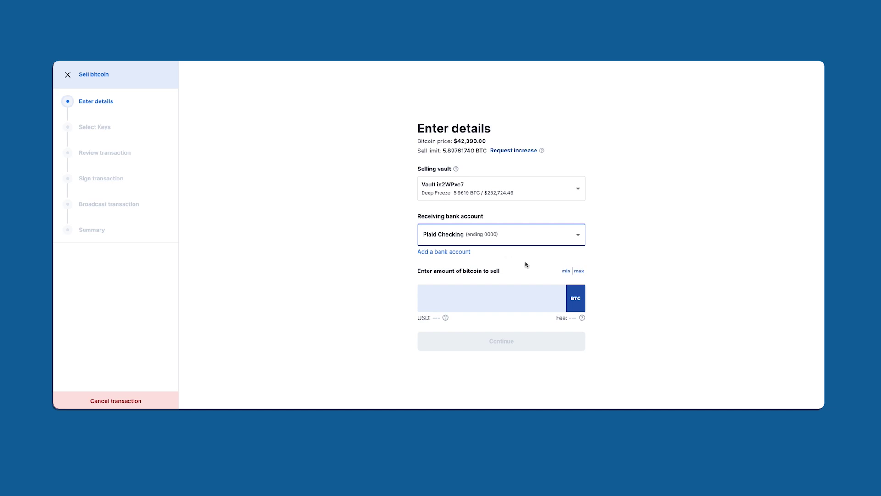
# Set the sale amount to the minimum 0.04718094 BTC (about $2,000) and continue
pyautogui.click(565, 271)
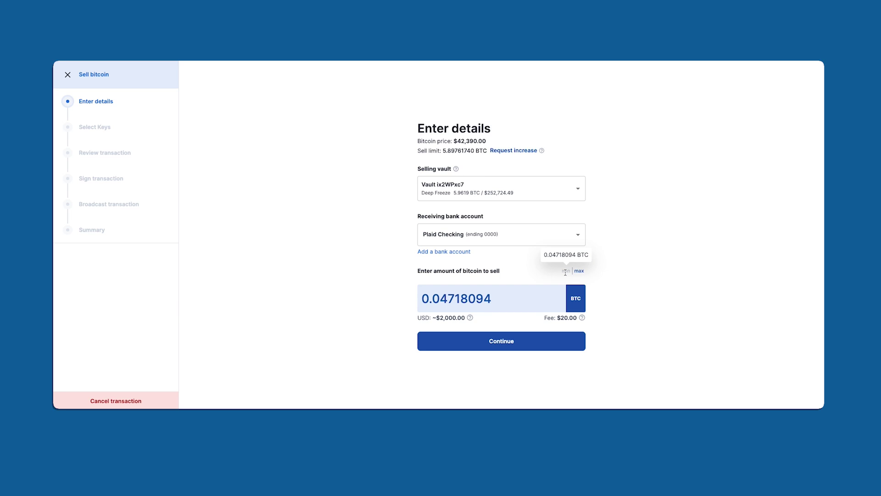
pyautogui.click(578, 271)
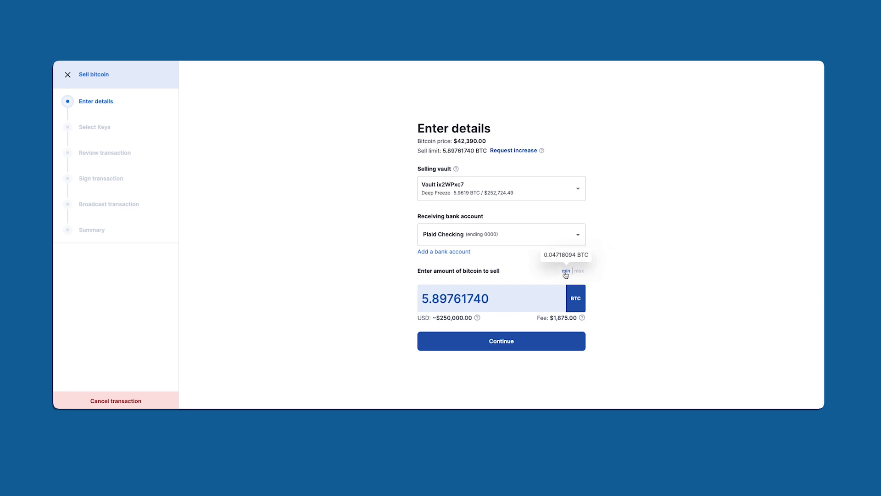
pyautogui.click(565, 271)
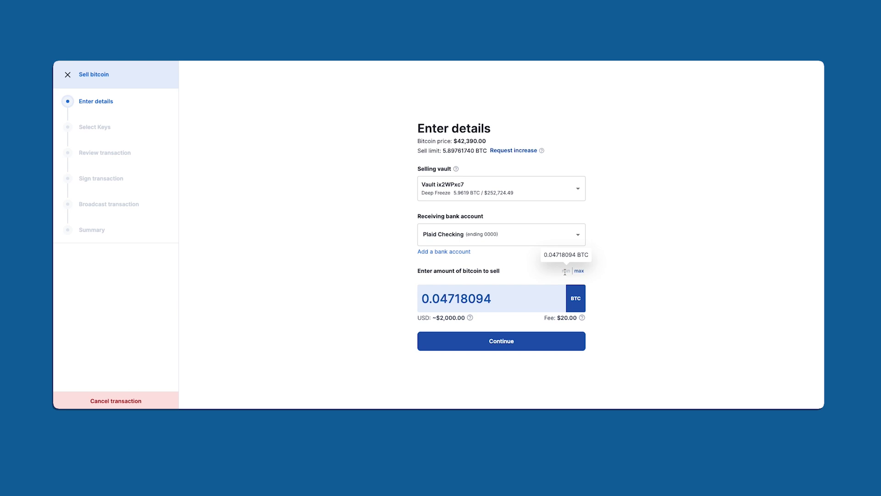
pyautogui.click(495, 342)
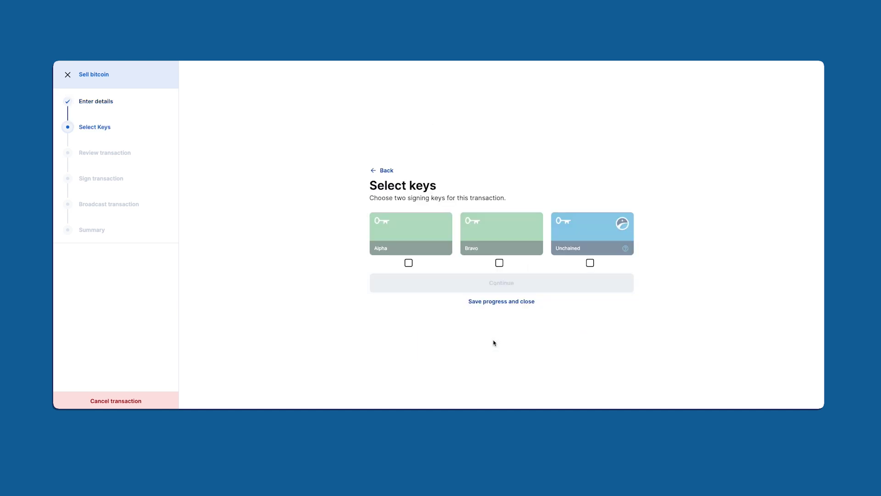
# Select the Alpha and Bravo keys for signing and approve the transaction review
pyautogui.click(413, 252)
pyautogui.click(508, 239)
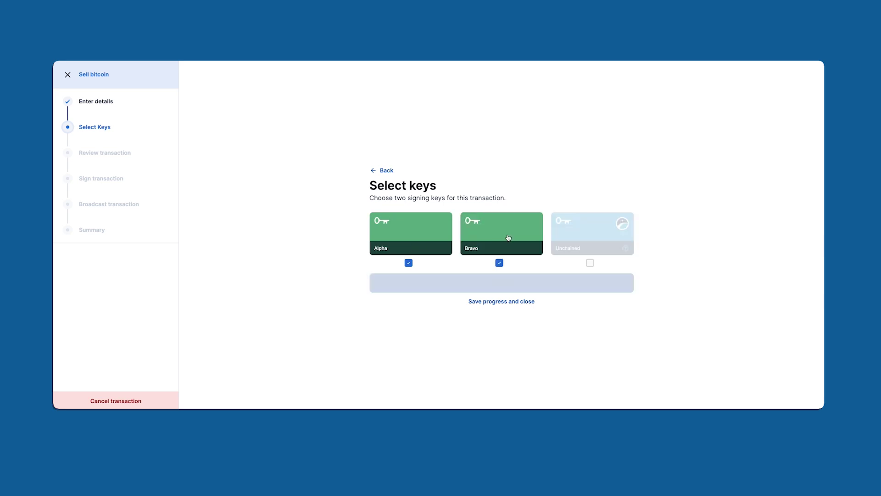
pyautogui.click(498, 281)
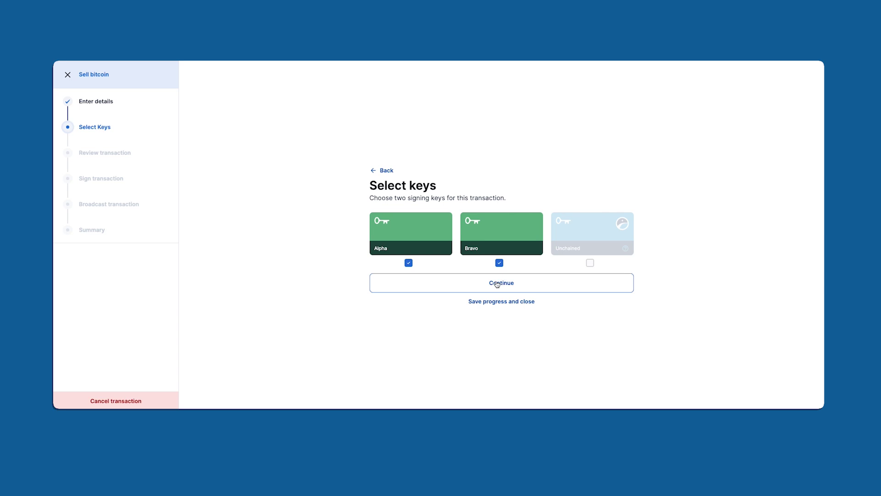
pyautogui.click(497, 283)
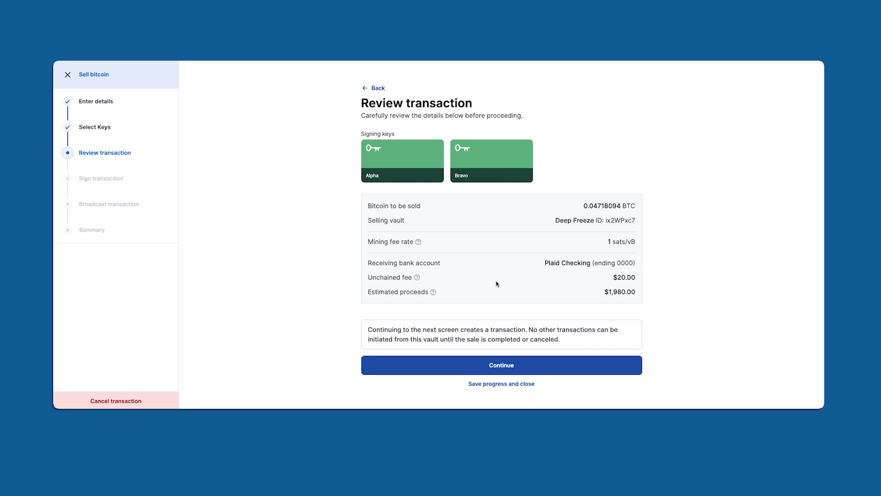
pyautogui.click(481, 367)
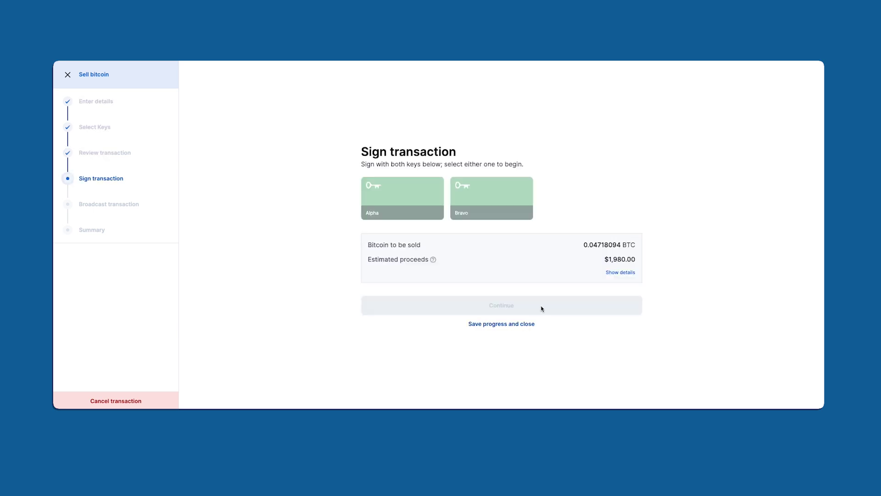
# Show transaction details and sign the sale with the Alpha key on a Ledger
pyautogui.click(618, 273)
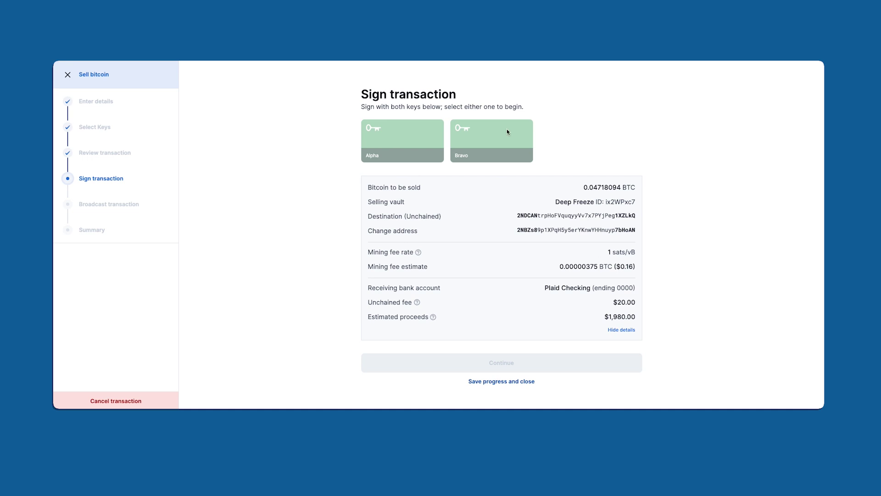
pyautogui.click(406, 133)
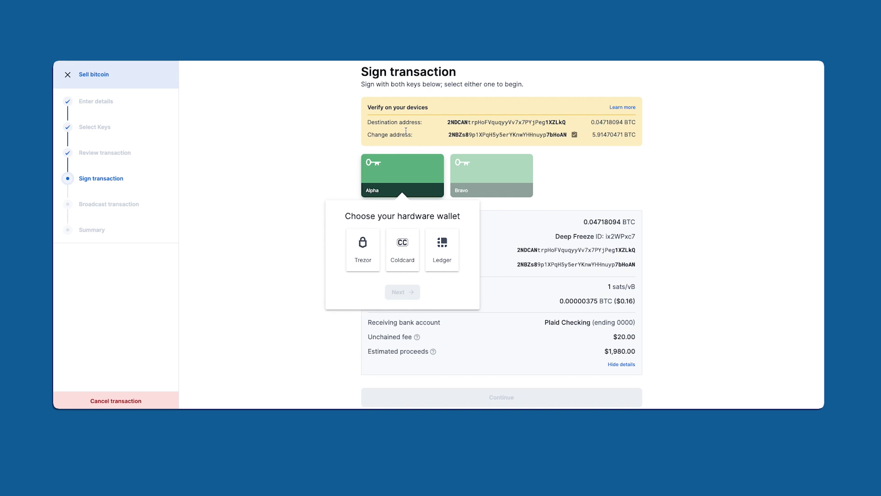
pyautogui.click(430, 243)
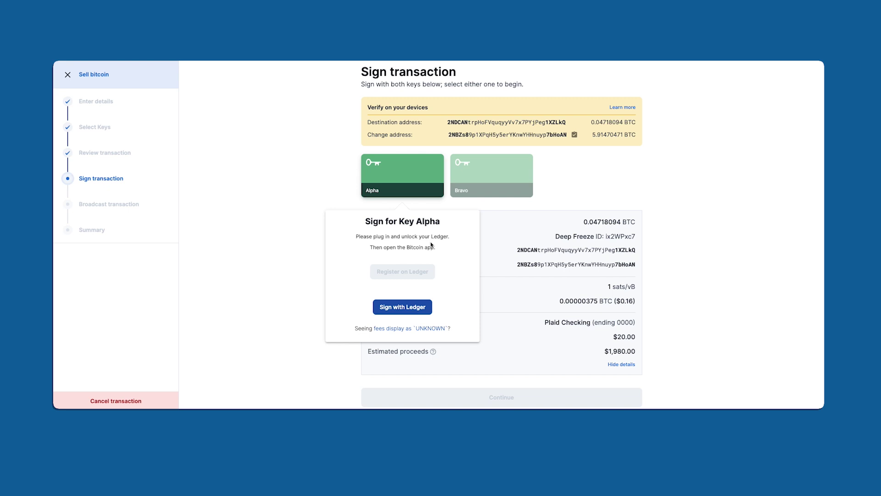
pyautogui.click(411, 308)
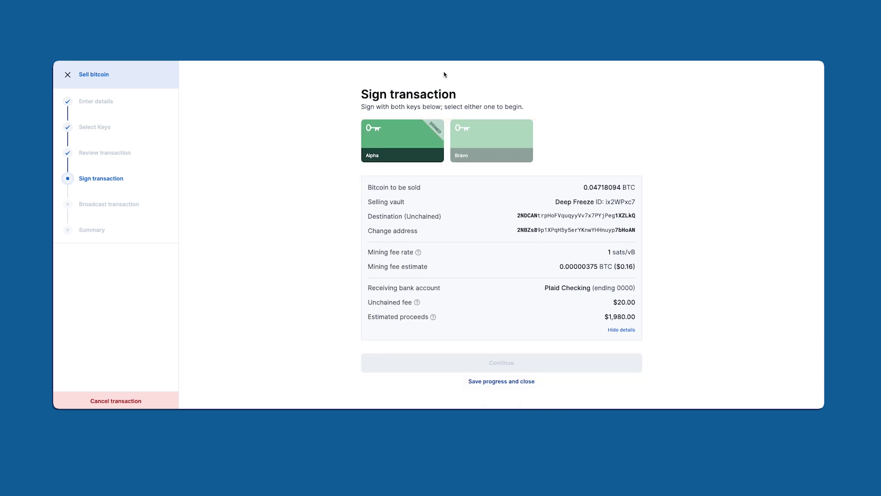
# Sign with the Bravo key on a Ledger and continue to broadcasting
pyautogui.click(473, 137)
pyautogui.click(525, 248)
pyautogui.click(491, 307)
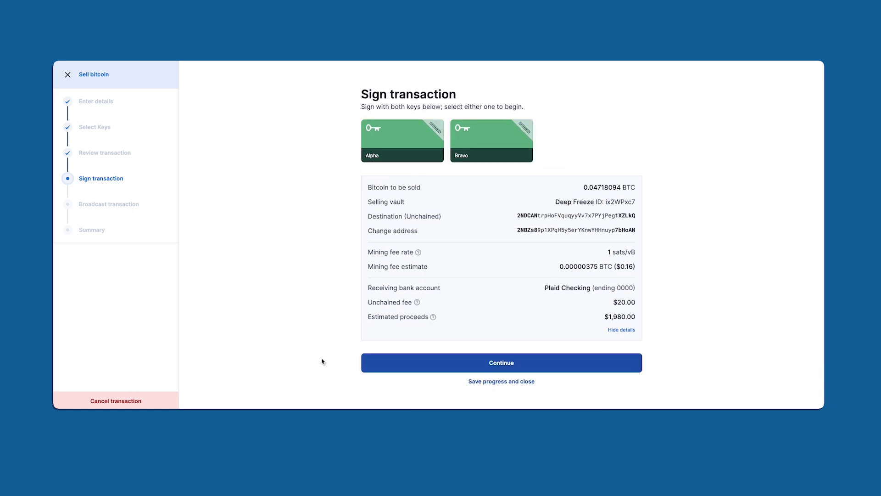
pyautogui.click(439, 369)
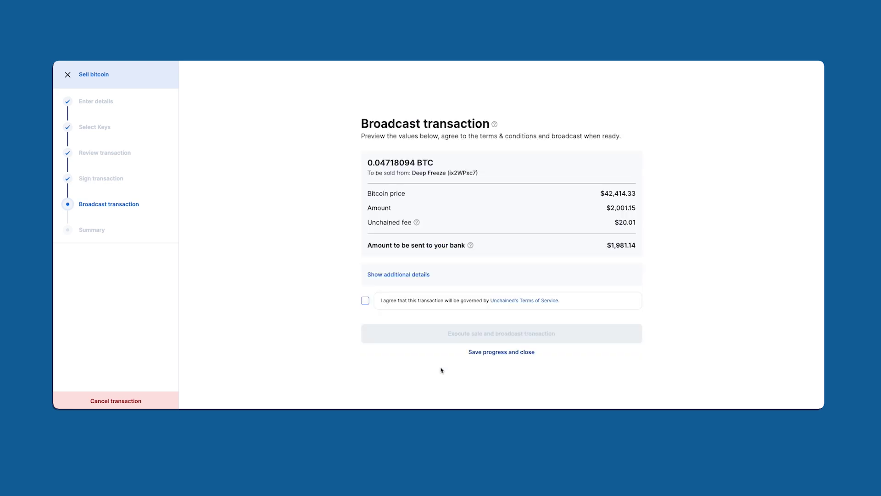
# Accept the terms and execute the 0.04718094 BTC sale, broadcasting the transaction
pyautogui.click(423, 274)
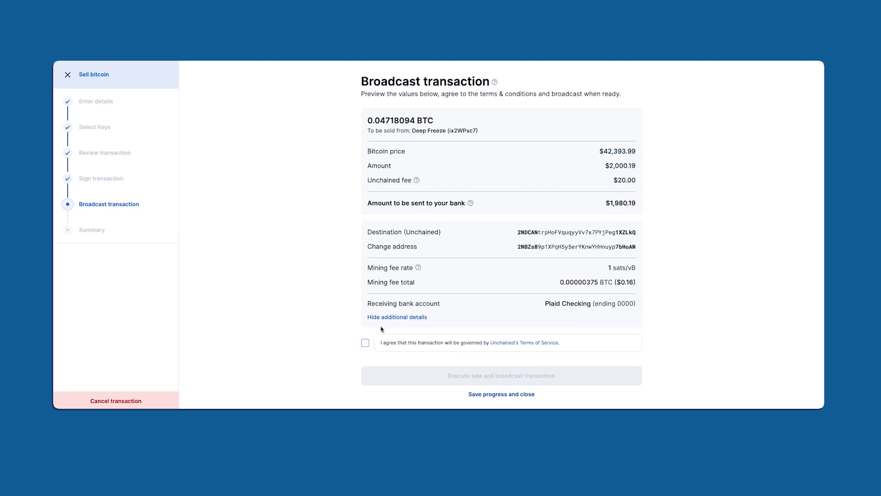
pyautogui.click(366, 343)
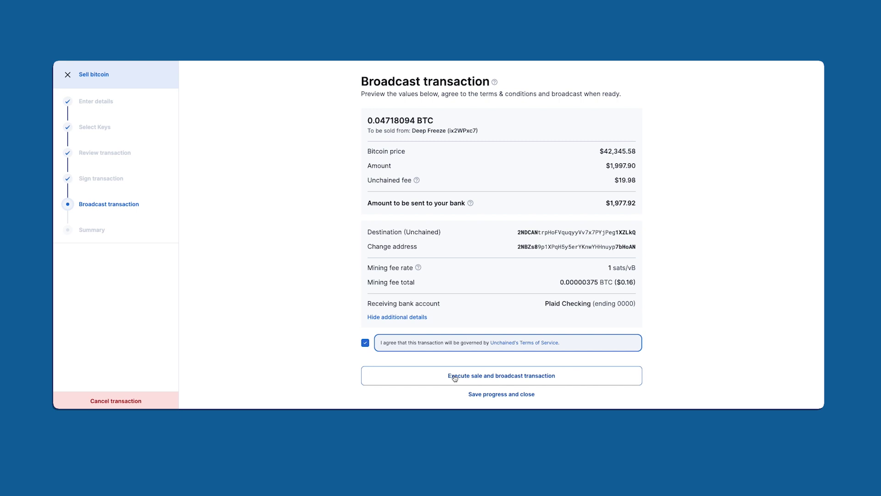
pyautogui.click(455, 376)
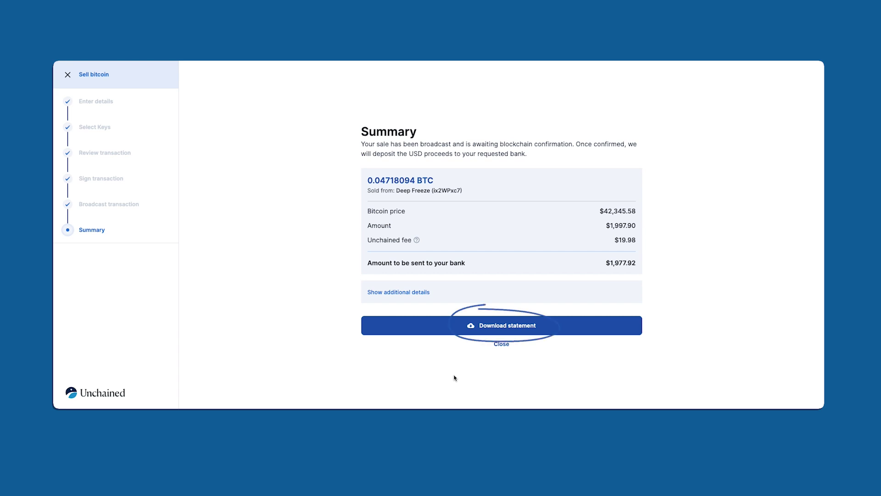
# Close the sale summary to return to the Home dashboard
pyautogui.click(501, 344)
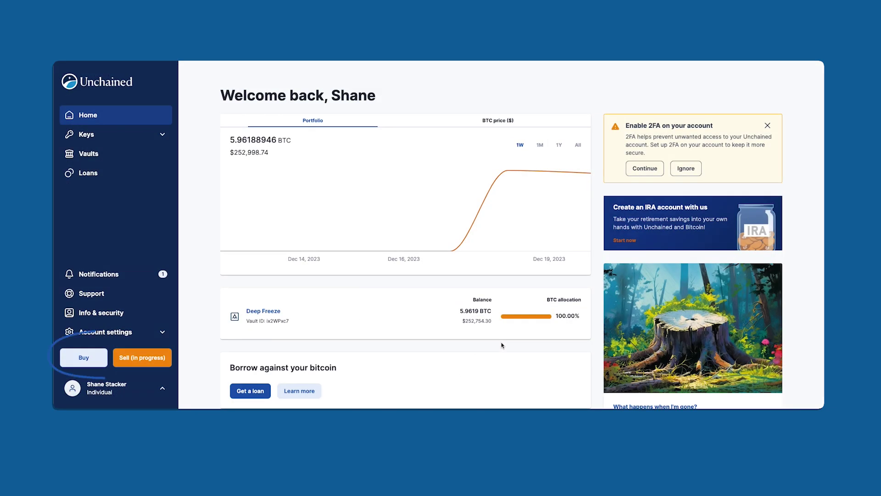